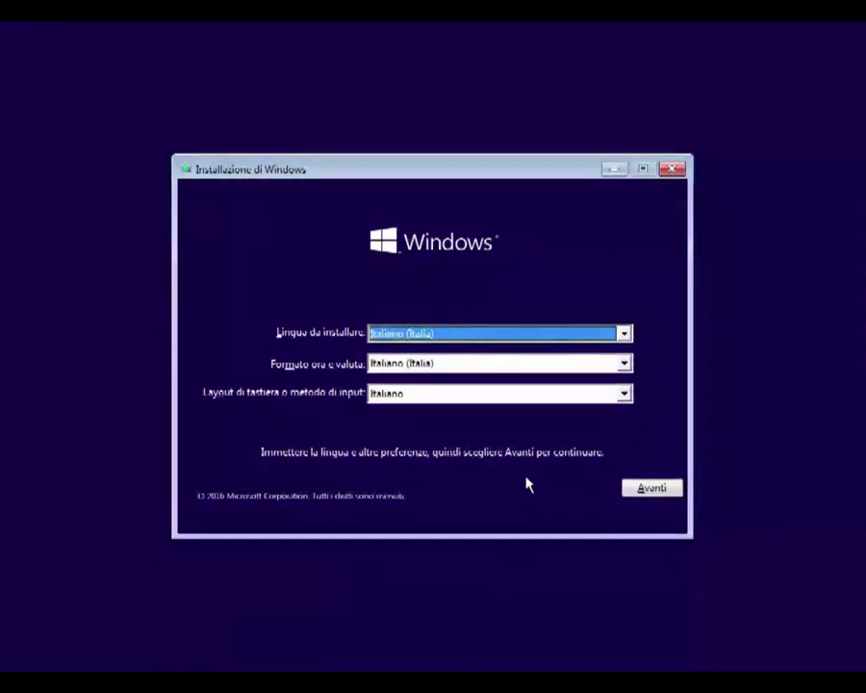
Start the Windows installation with the Italian language, format and keyboard settings, and submit the product key
click(648, 490)
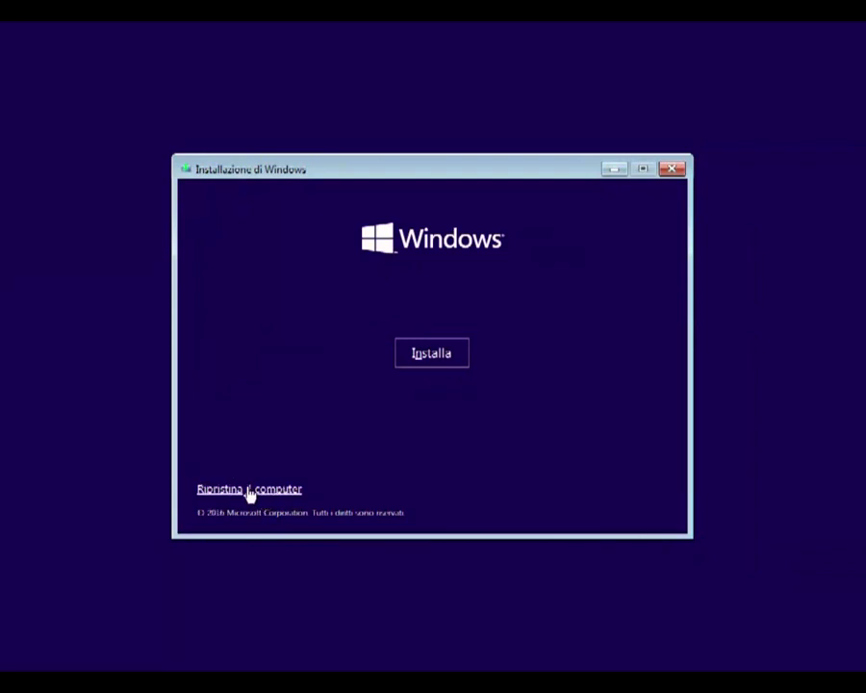
click(429, 354)
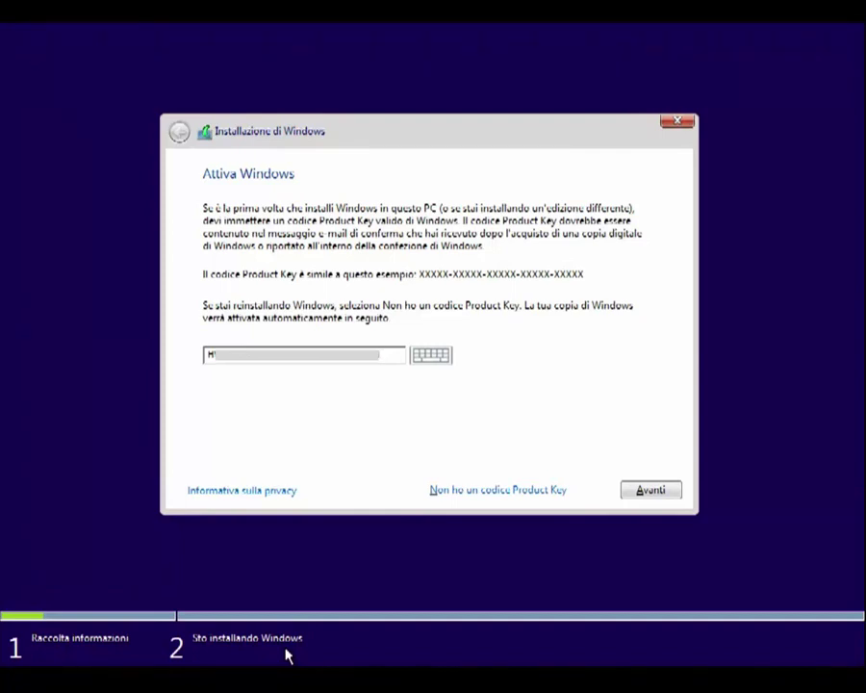
key(Return)
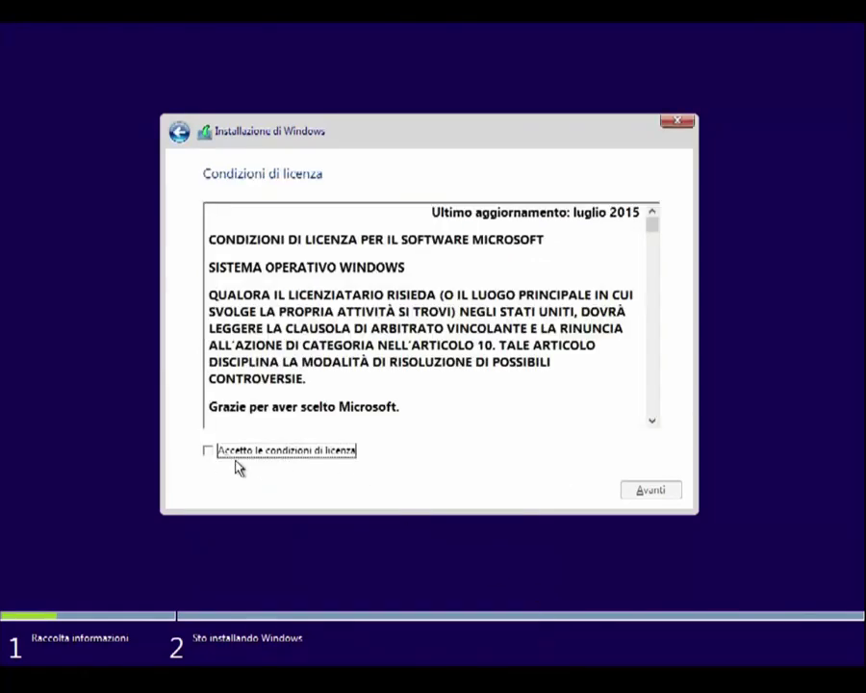
Accept the licence terms, go through the text to its end and continue with the setup
click(208, 451)
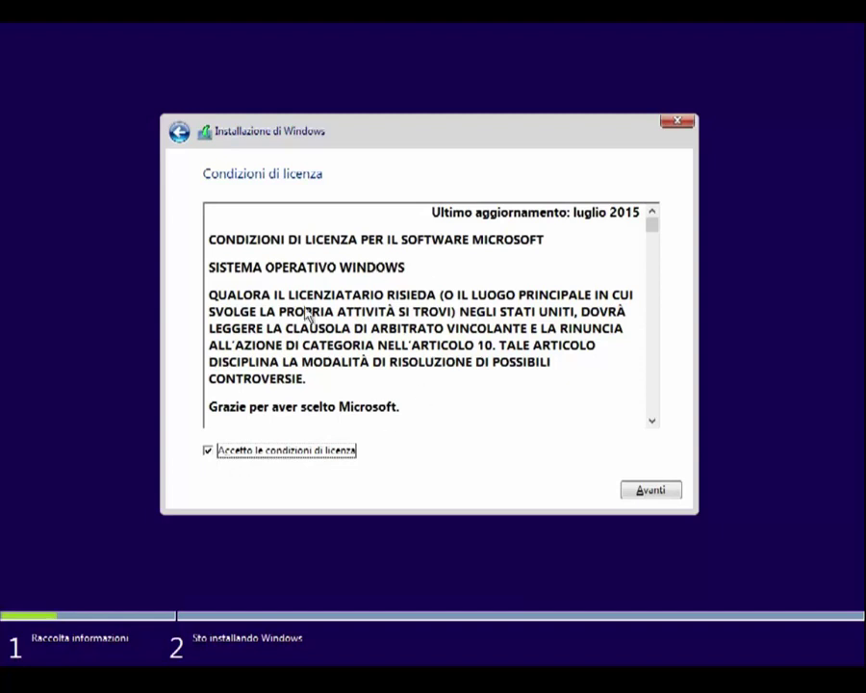
drag(658, 227, 669, 433)
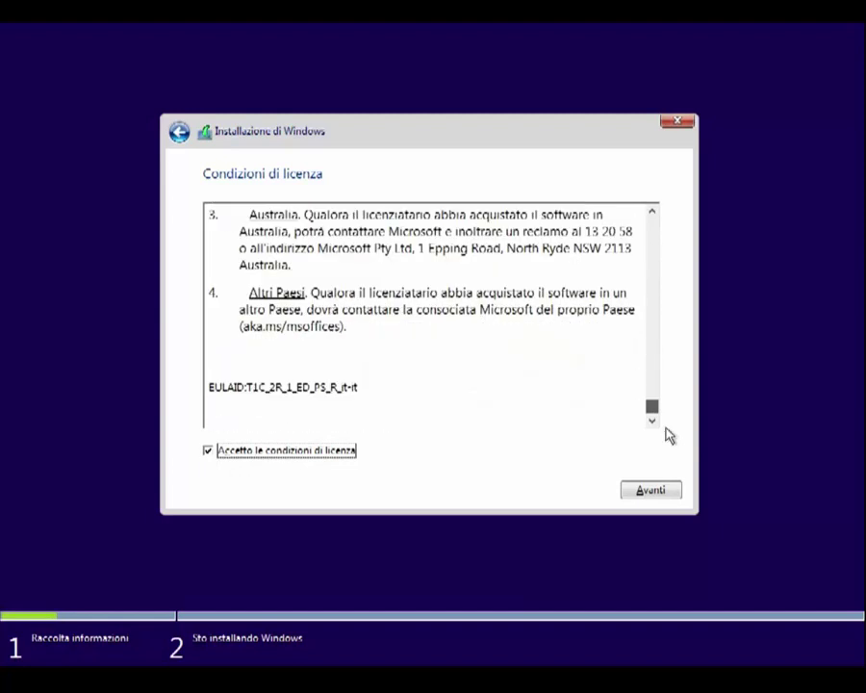
click(648, 490)
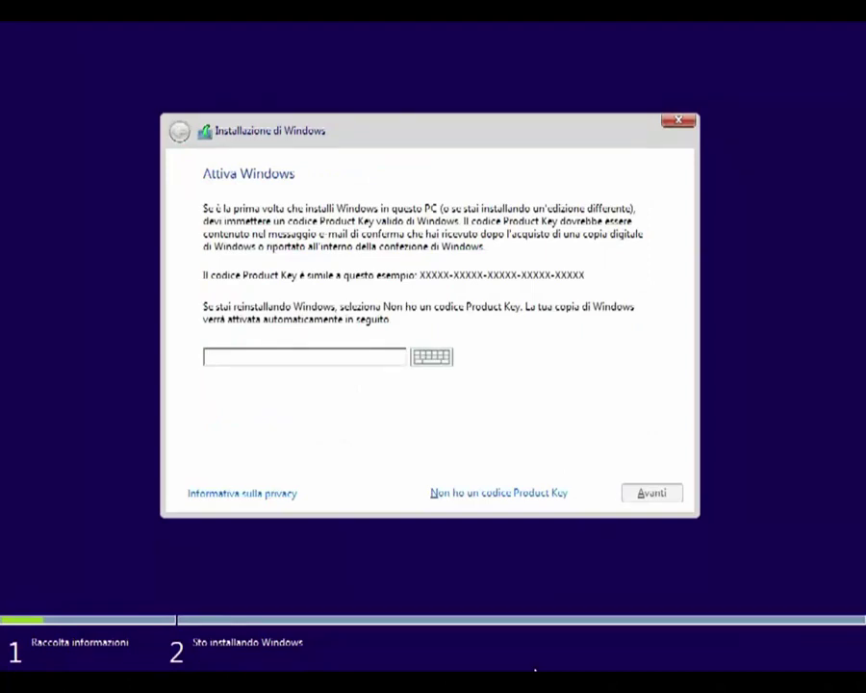
Continue the setup without a product key and choose Windows 10 Pro as the edition to install
click(492, 494)
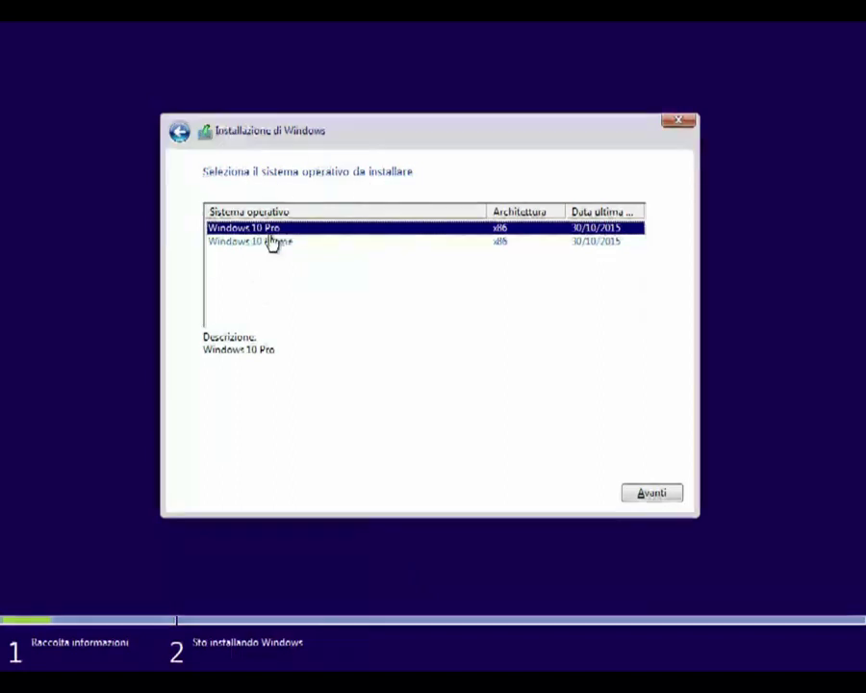
click(652, 495)
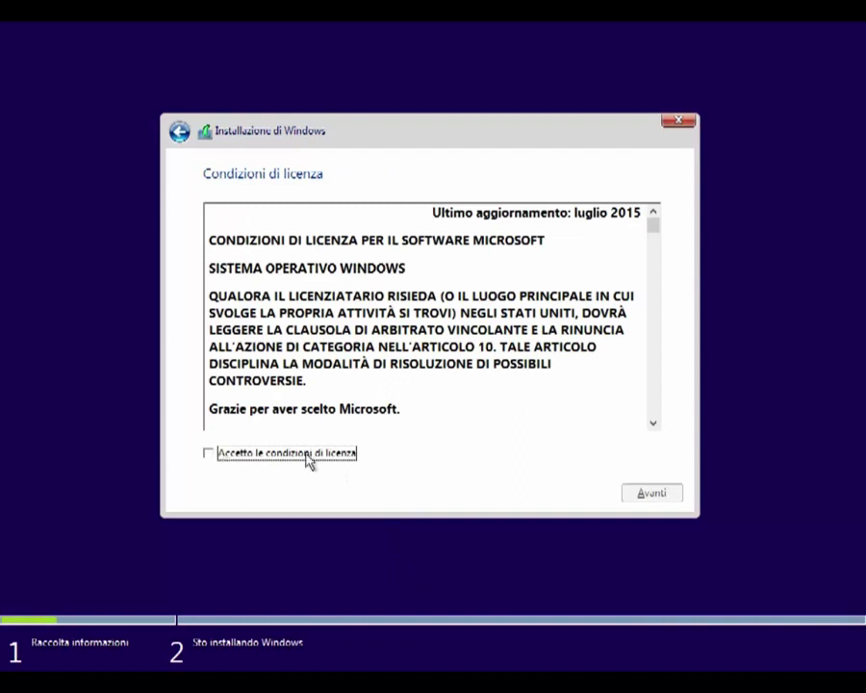
Accept the licence terms and choose the custom installation that installs only Windows
click(208, 454)
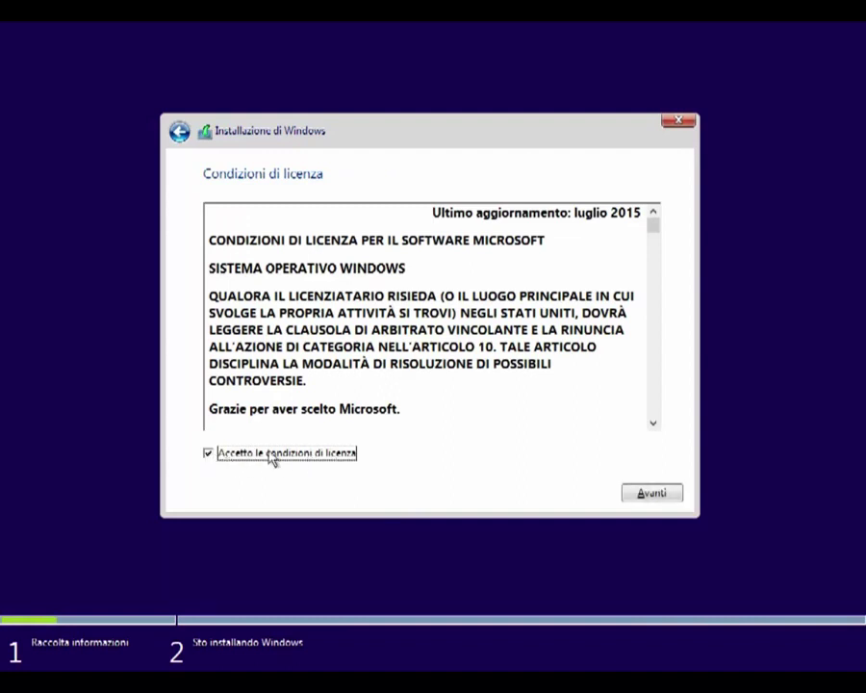
scroll(596, 279, down, 15)
click(651, 494)
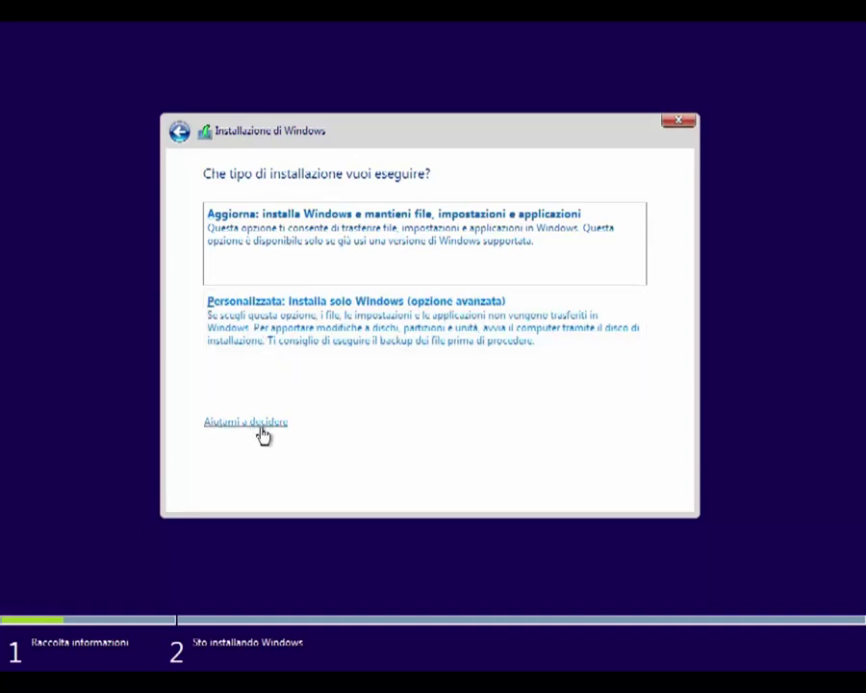
click(373, 334)
click(373, 334)
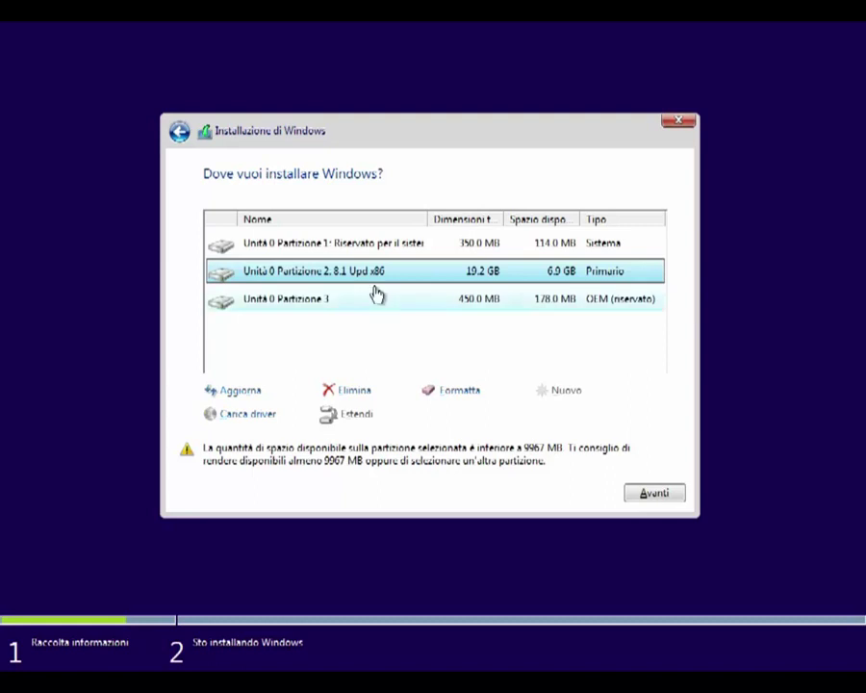
Delete all three existing partitions on drive 0: the system reserved, the 8.1 Upd x86 and the OEM one
click(357, 248)
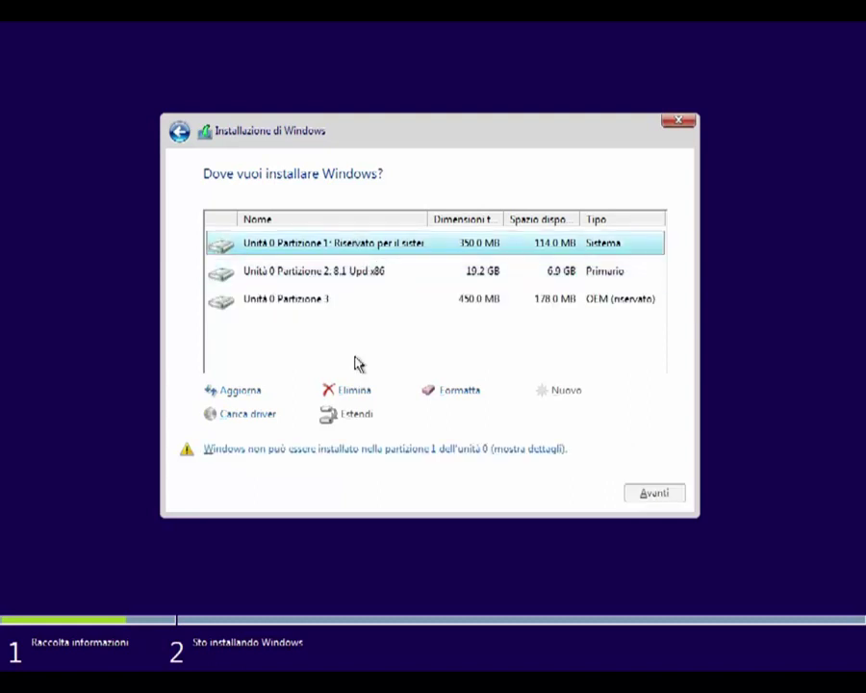
click(349, 396)
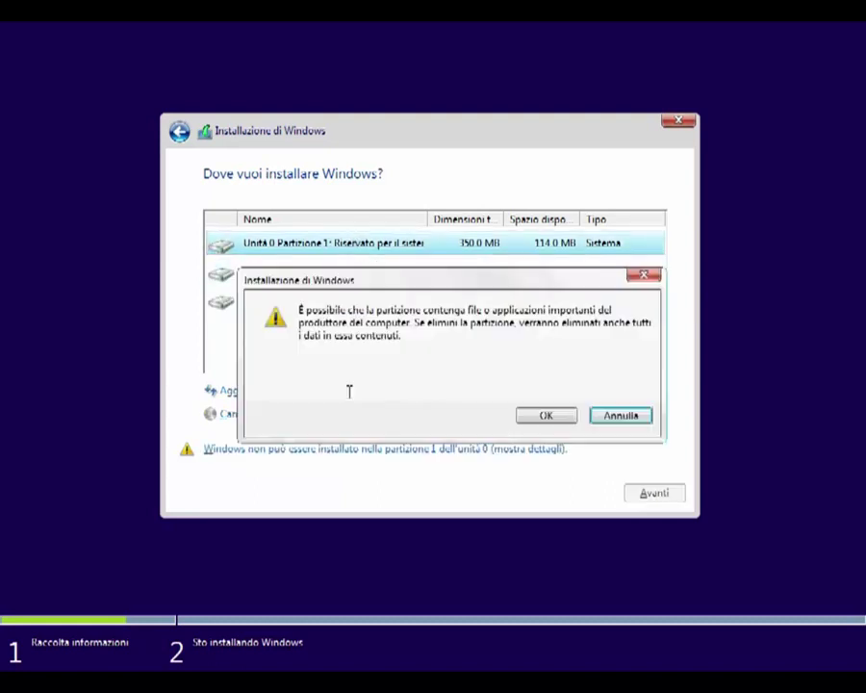
click(544, 417)
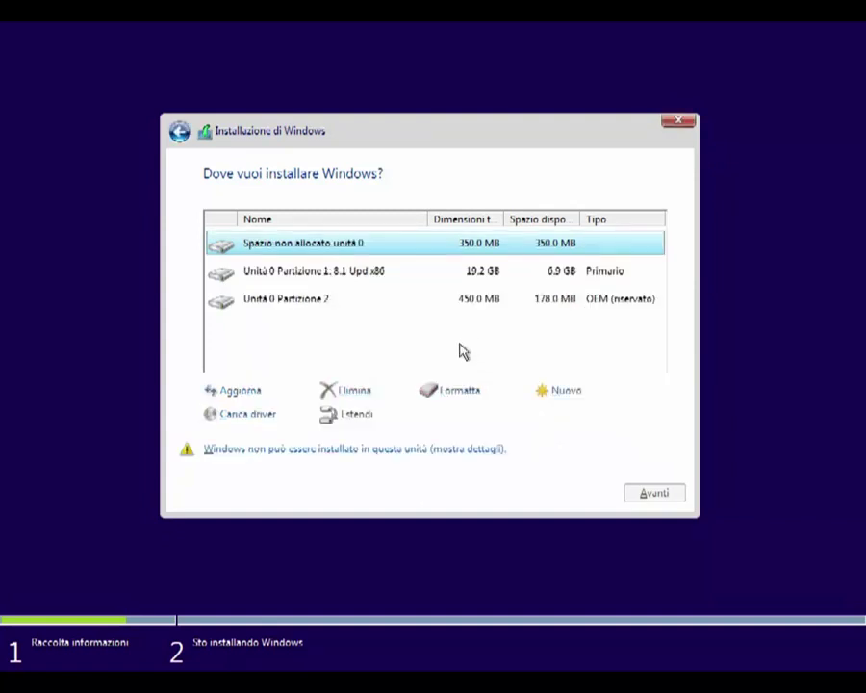
click(385, 276)
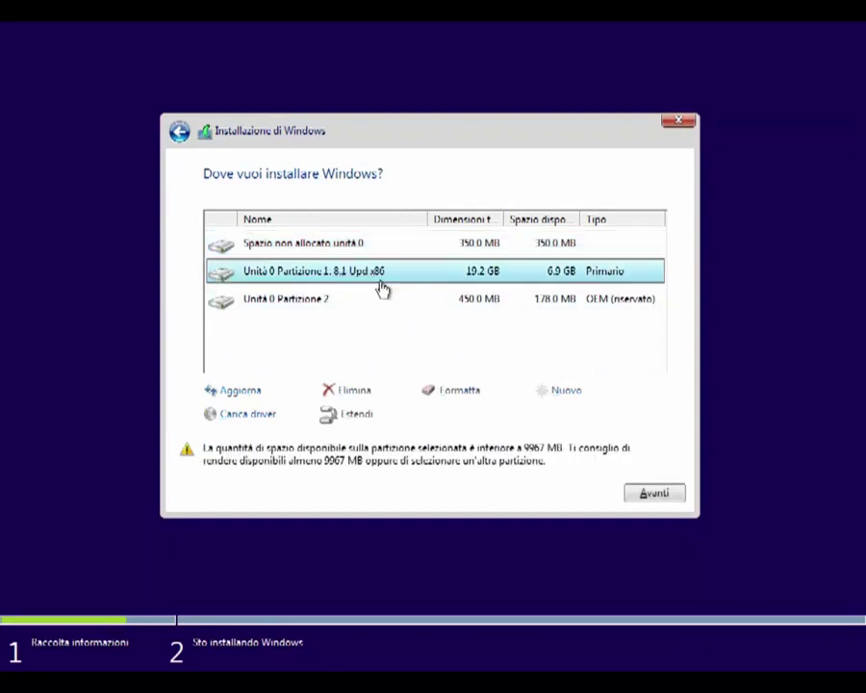
click(352, 391)
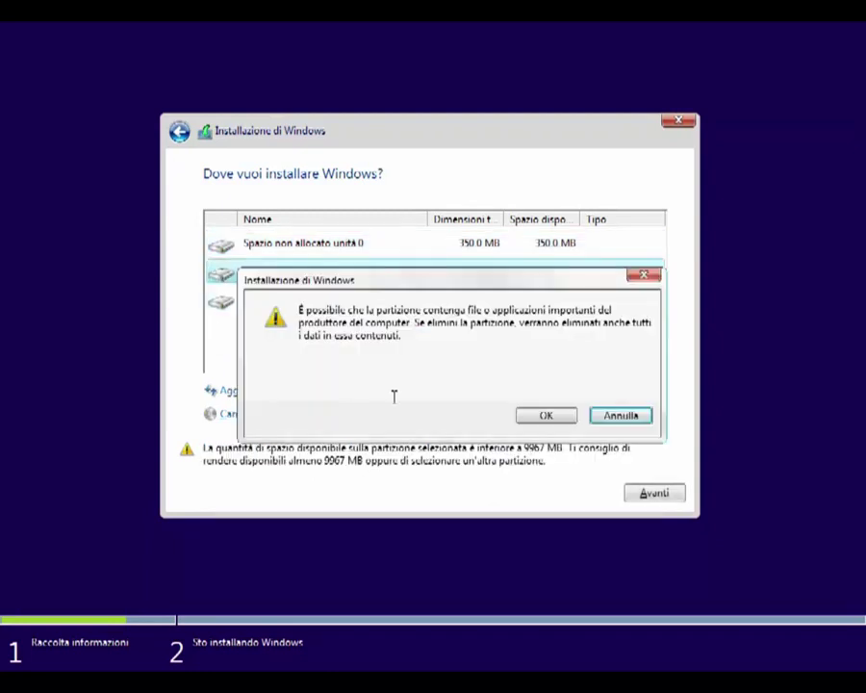
click(534, 419)
click(310, 276)
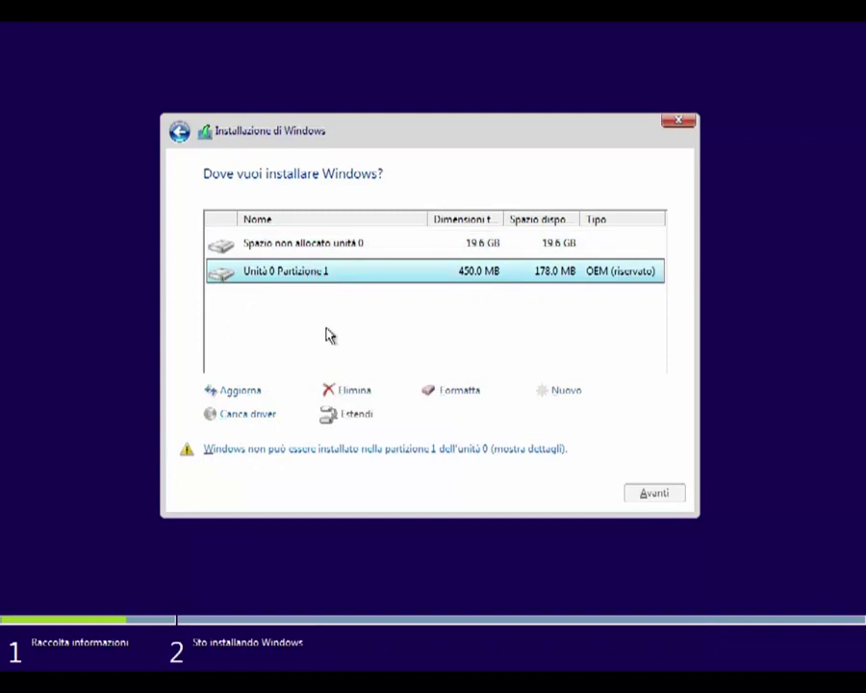
click(354, 395)
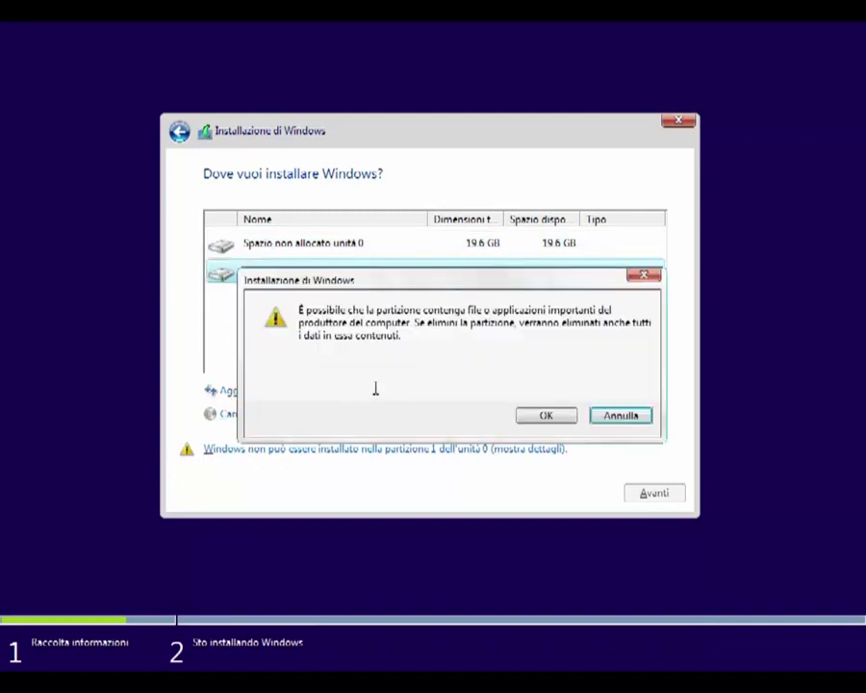
click(526, 414)
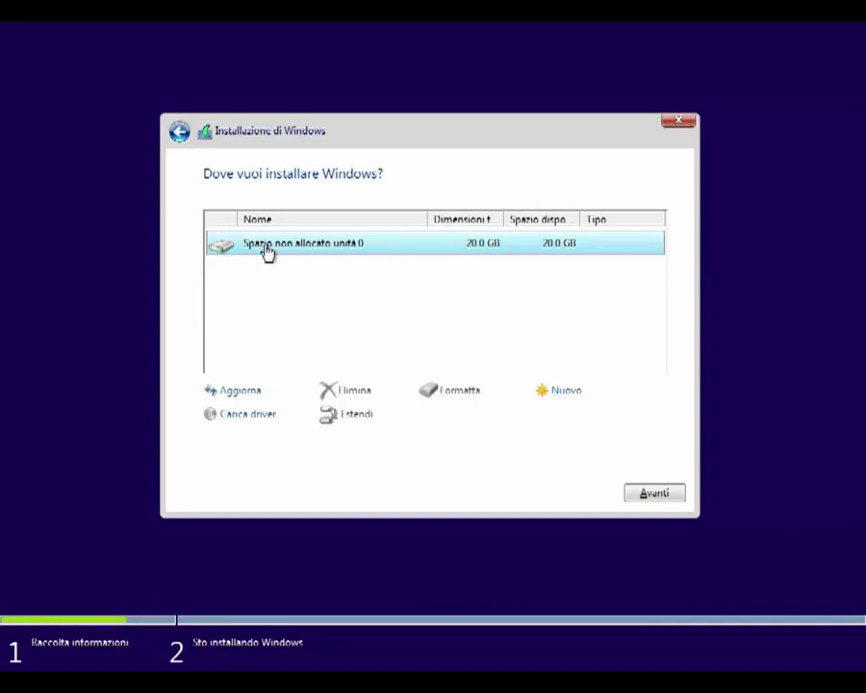
Create a 20478 MB partition from the unallocated space on drive 0, allowing additional system partitions, and start the installation
click(565, 395)
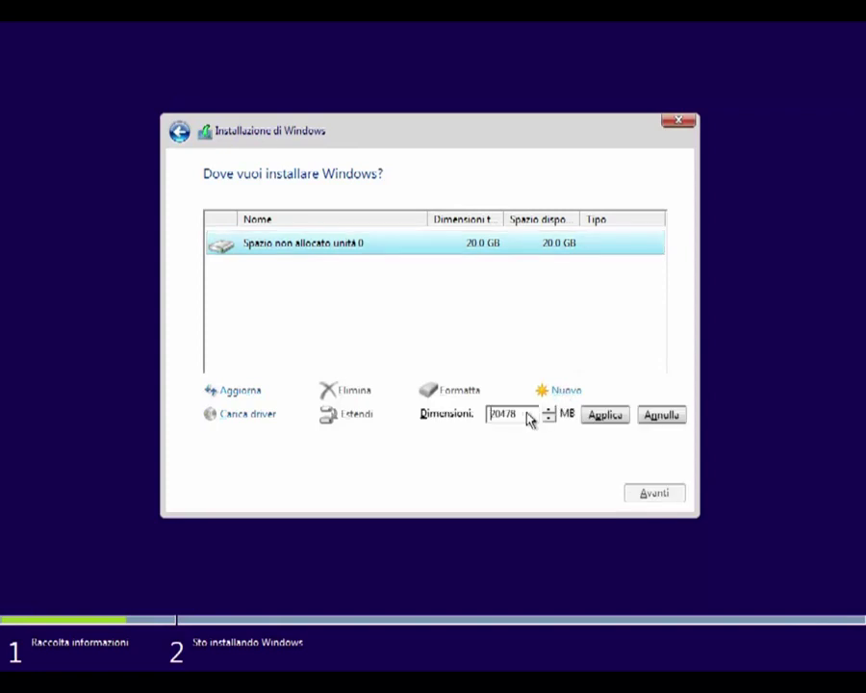
drag(491, 420, 527, 426)
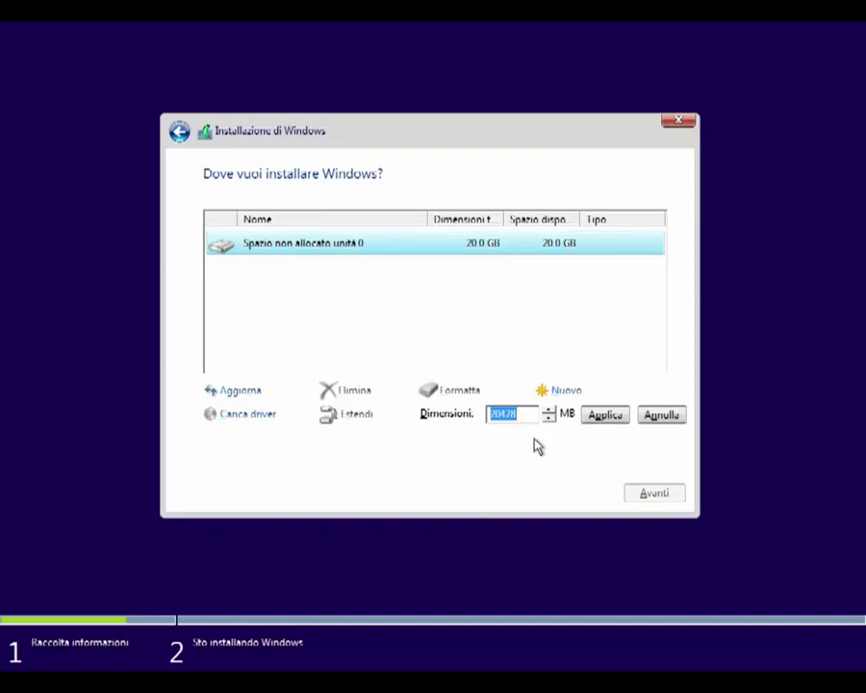
click(605, 414)
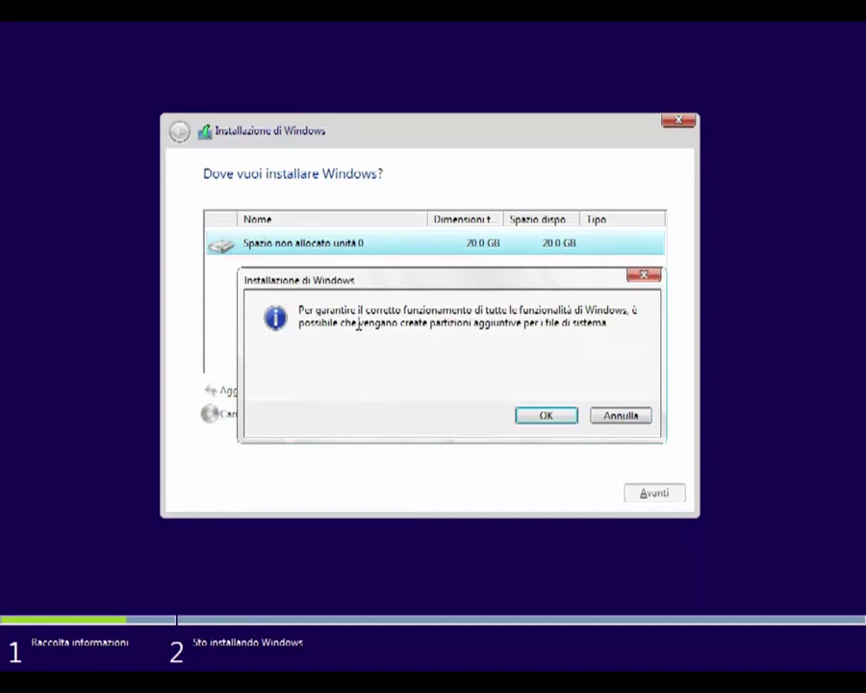
click(544, 417)
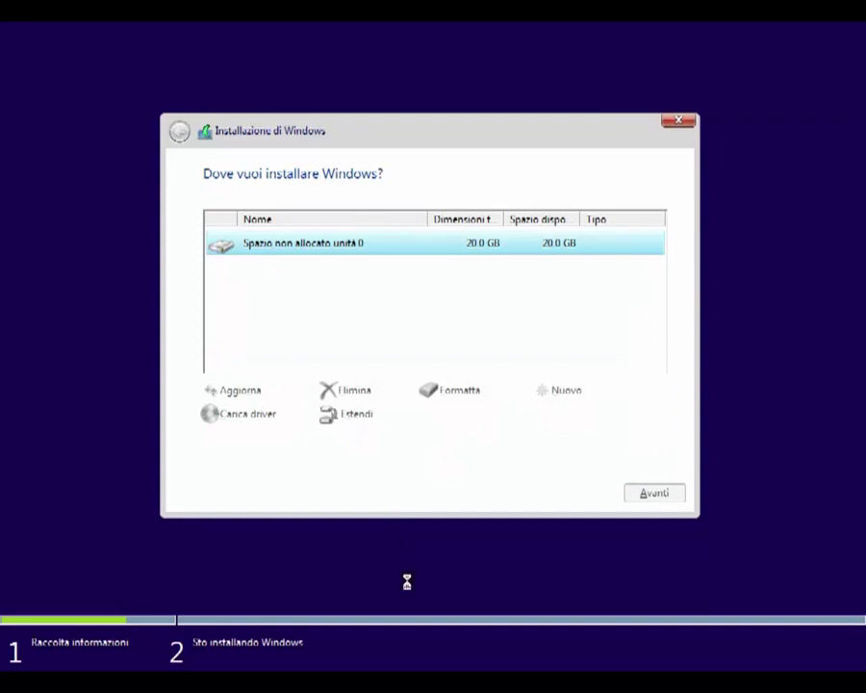
click(656, 502)
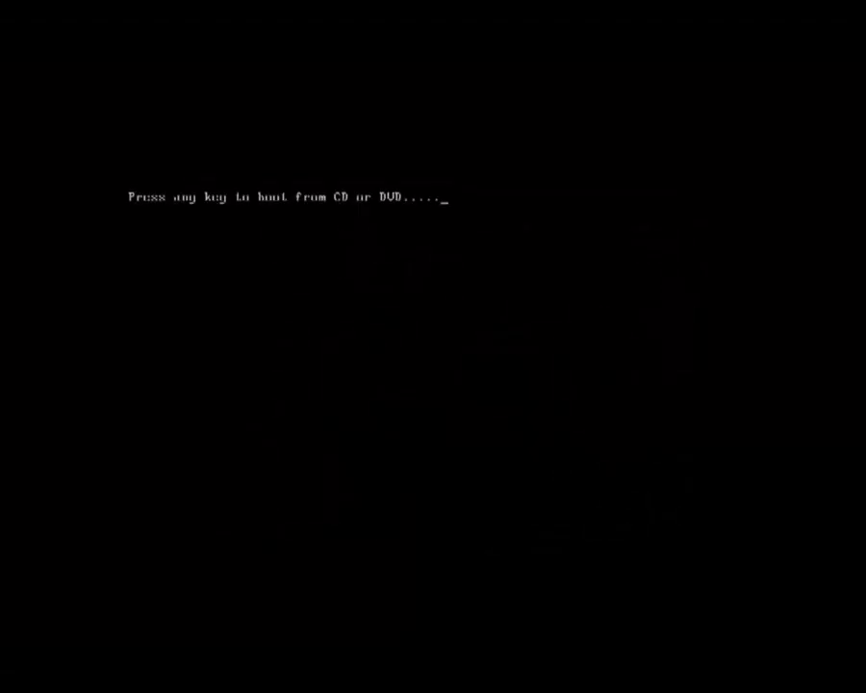
key(Return)
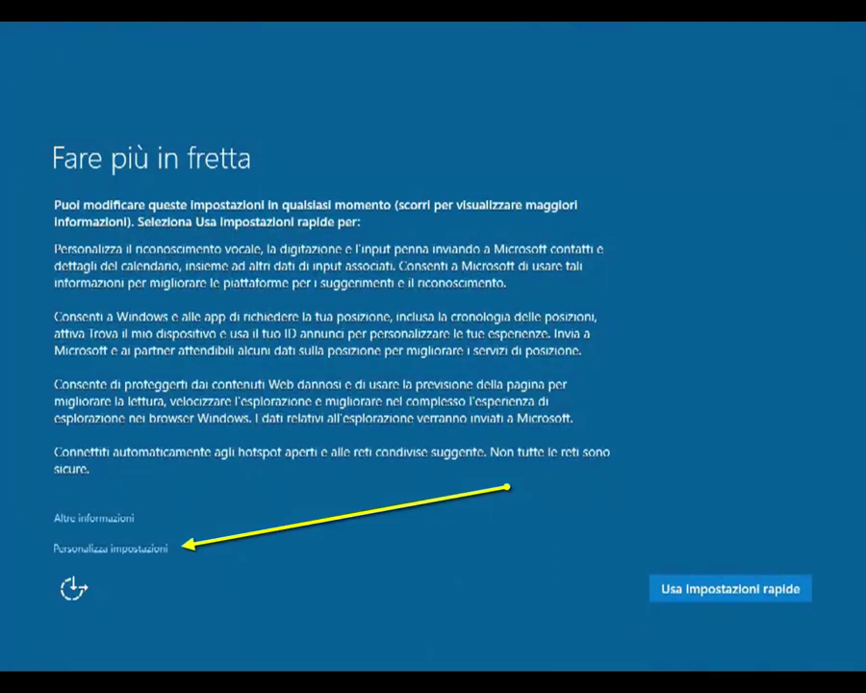
Customize the settings by turning off all four Personalizzazione options: speech and typing personalization, typing data, advertising ID and Skype contacts
click(96, 549)
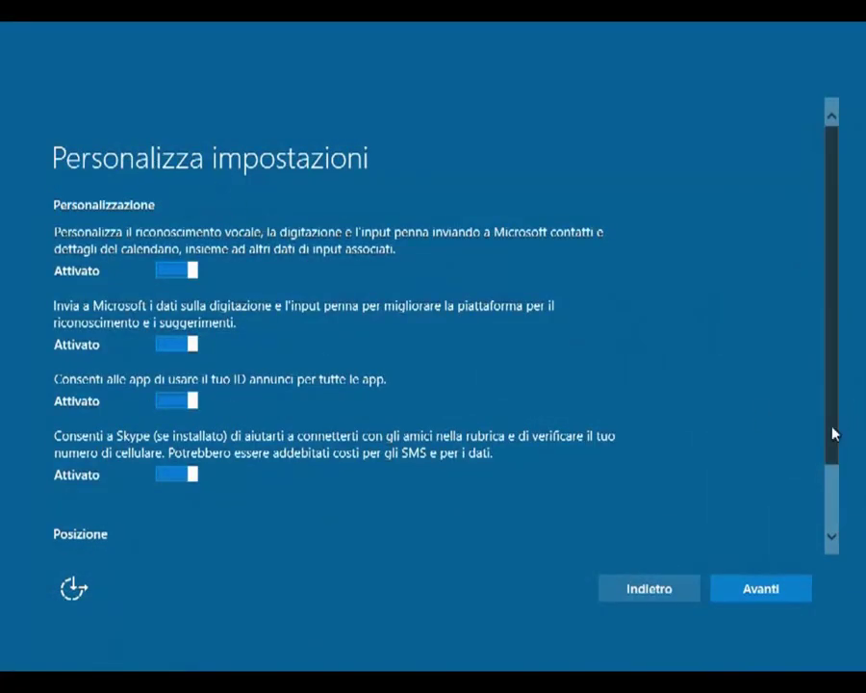
drag(835, 435, 833, 563)
drag(837, 486, 833, 314)
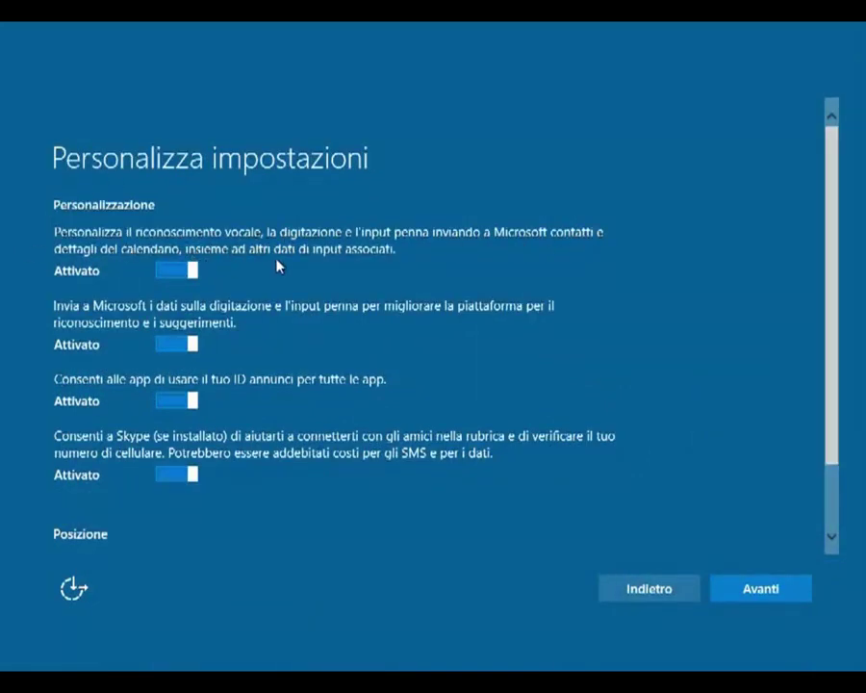
click(166, 272)
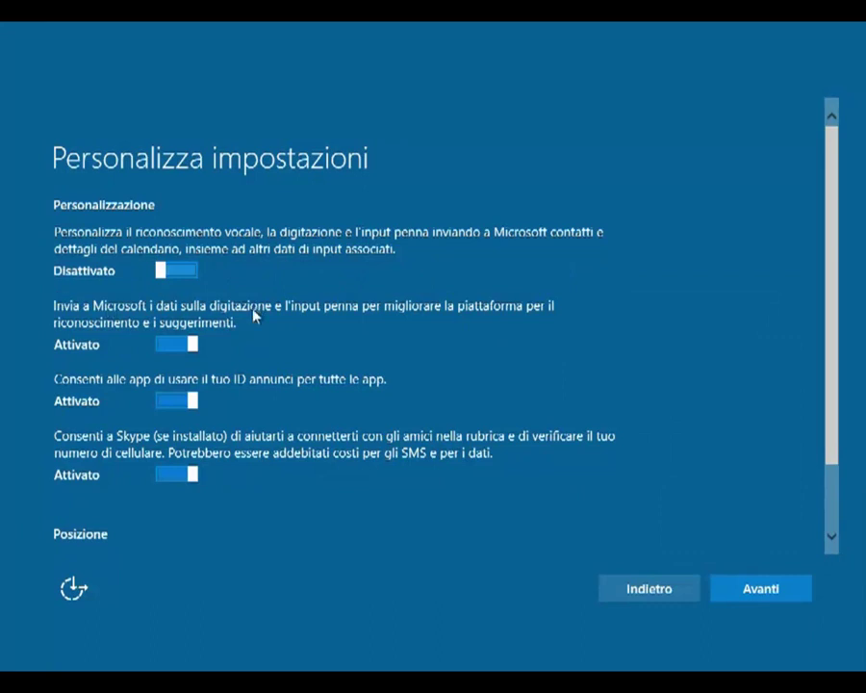
click(167, 347)
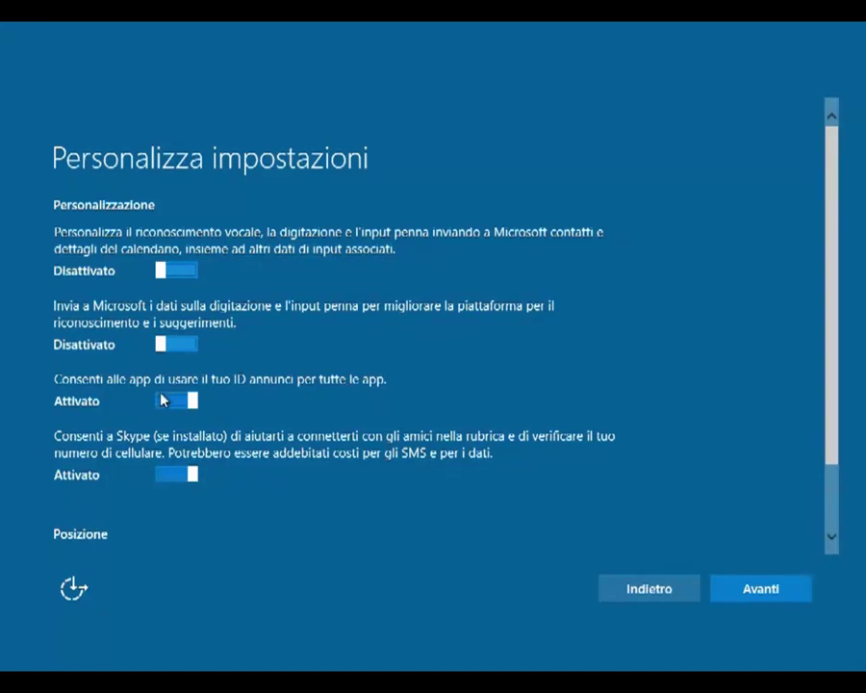
click(172, 403)
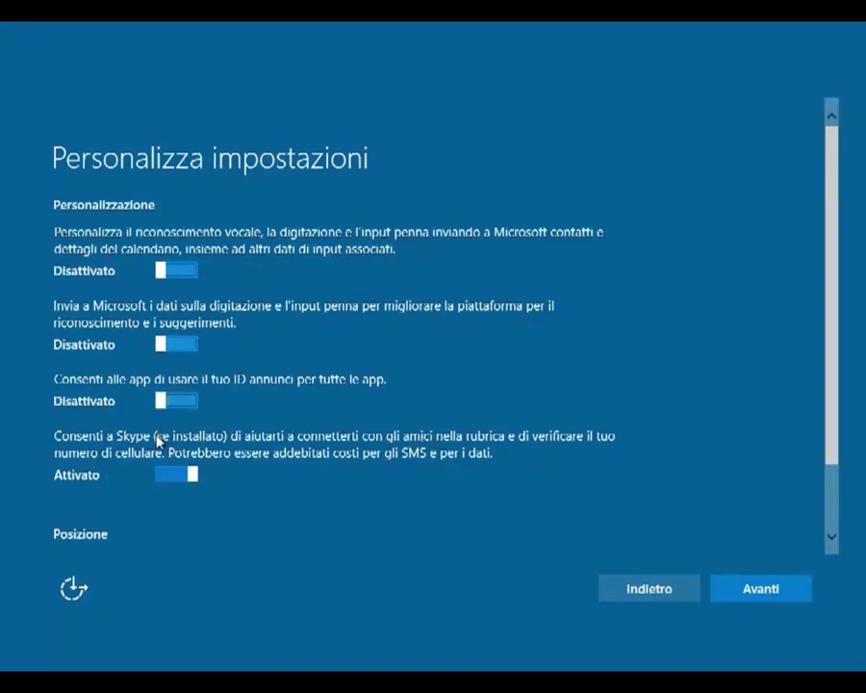
click(183, 477)
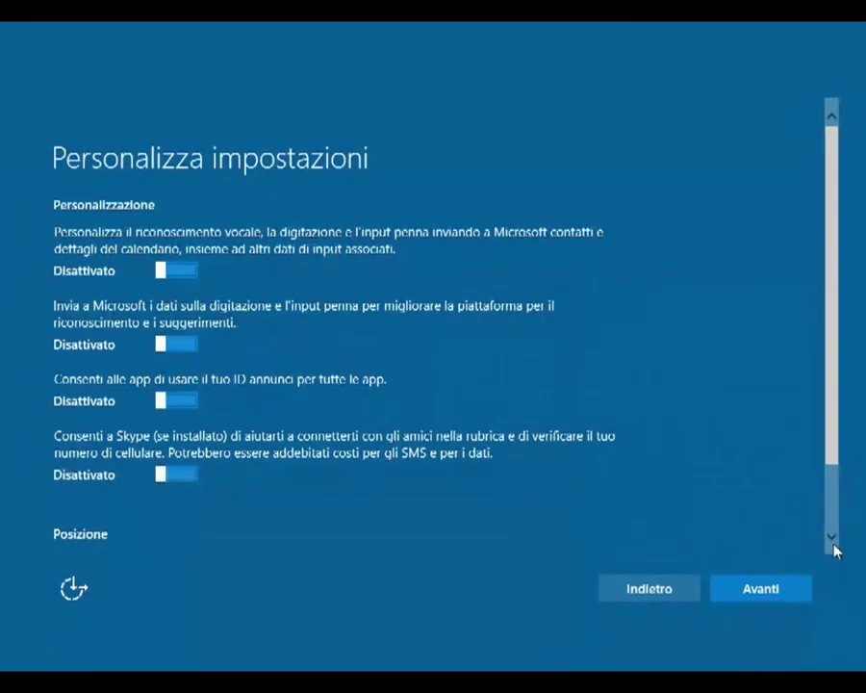
Turn off the Posizione option for device finding and location access, and continue to the connectivity settings
scroll(833, 547, down, 2)
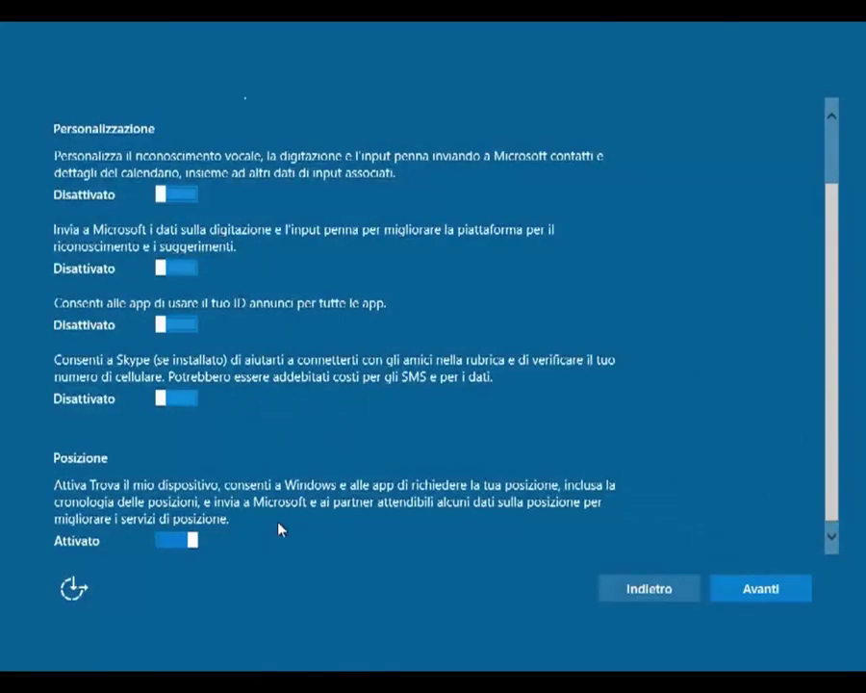
click(252, 537)
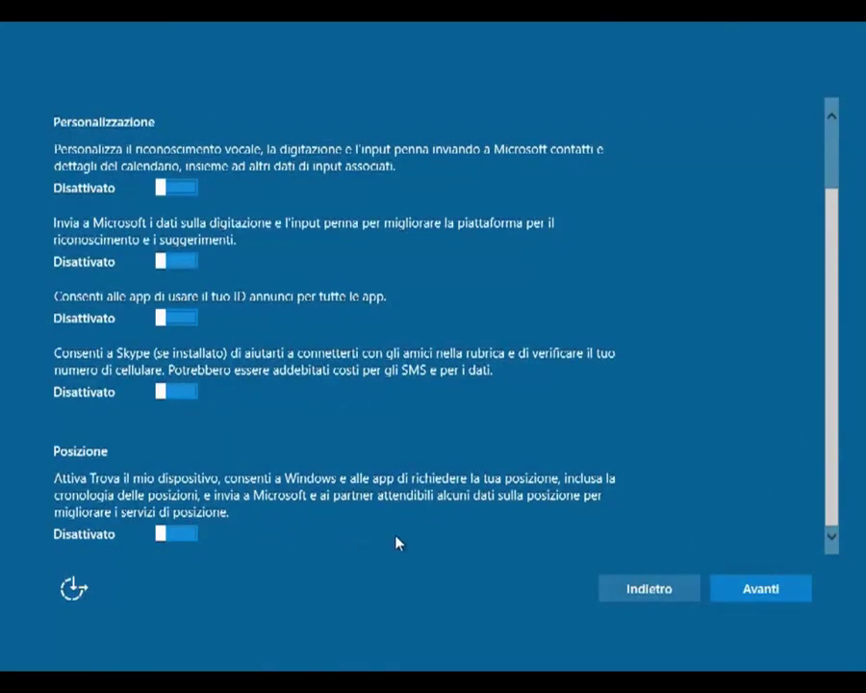
click(773, 589)
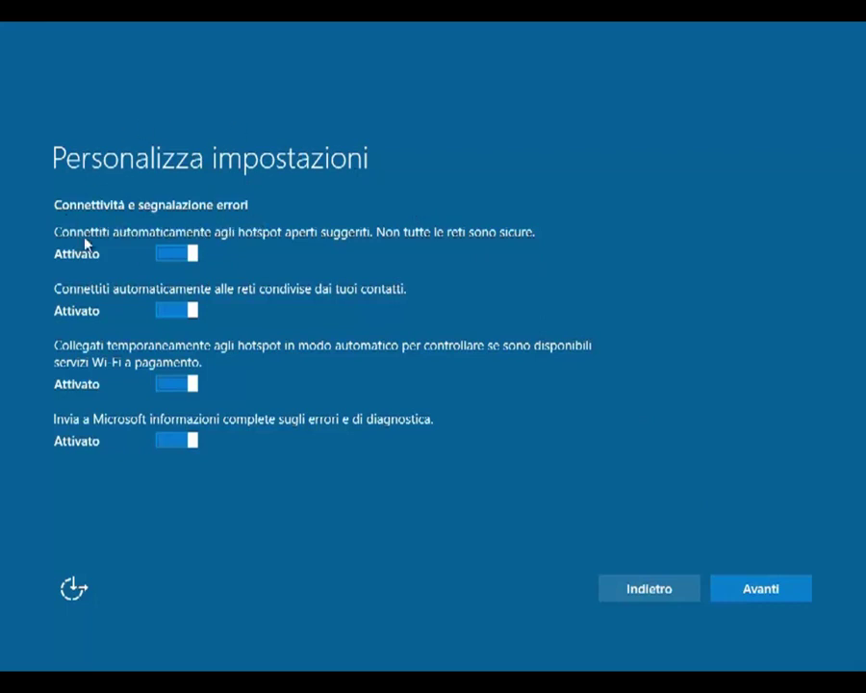
Turn off all four Connettività e segnalazione errori options: suggested hotspots, contacts' shared networks, paid Wi-Fi checks and diagnostics, and continue
click(159, 255)
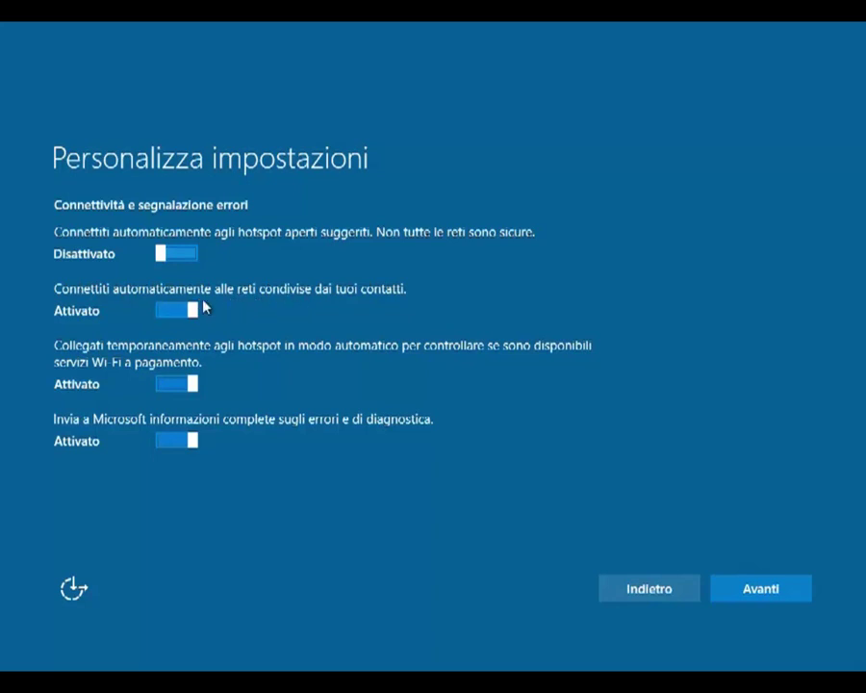
click(169, 316)
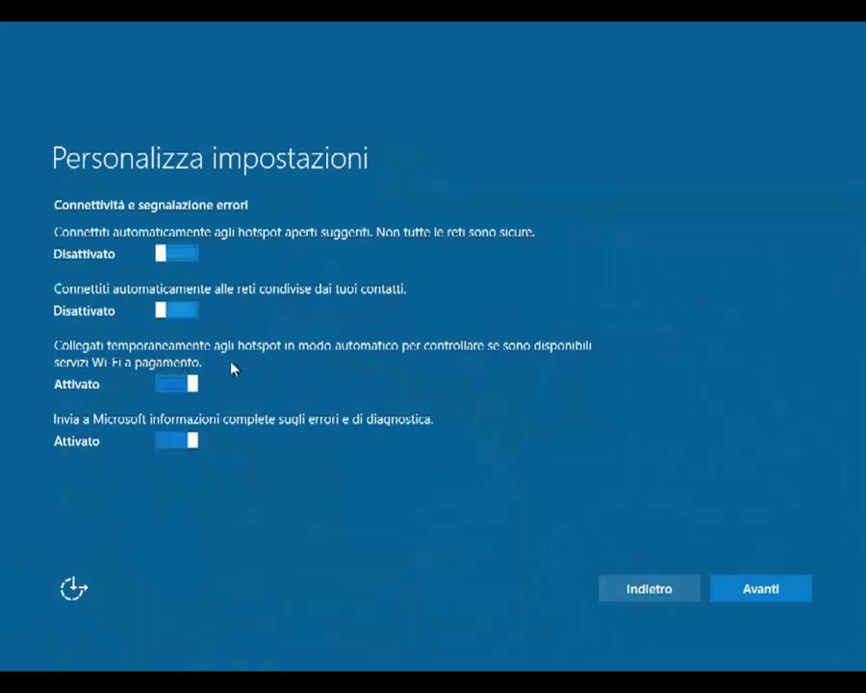
click(163, 392)
click(174, 444)
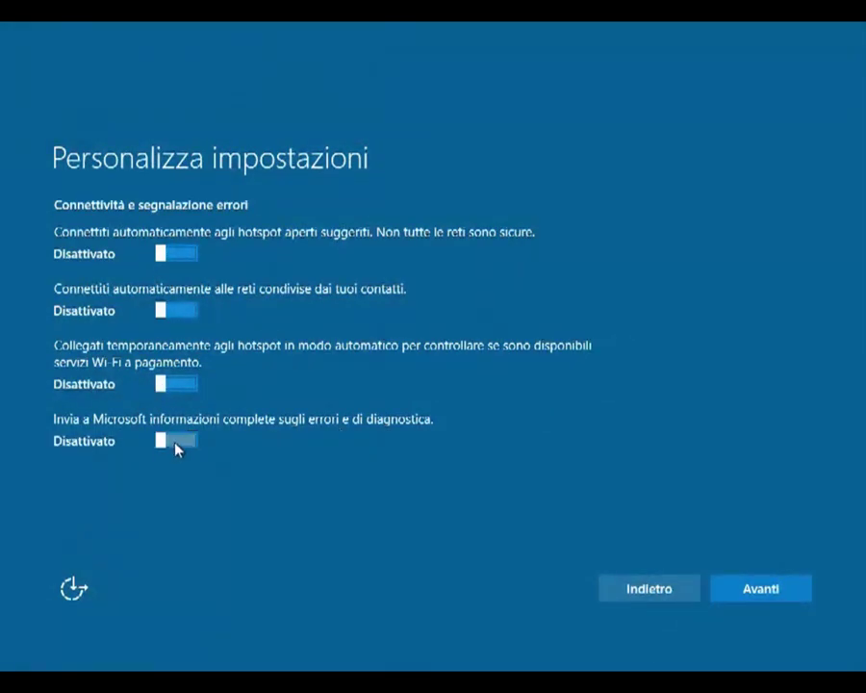
click(738, 591)
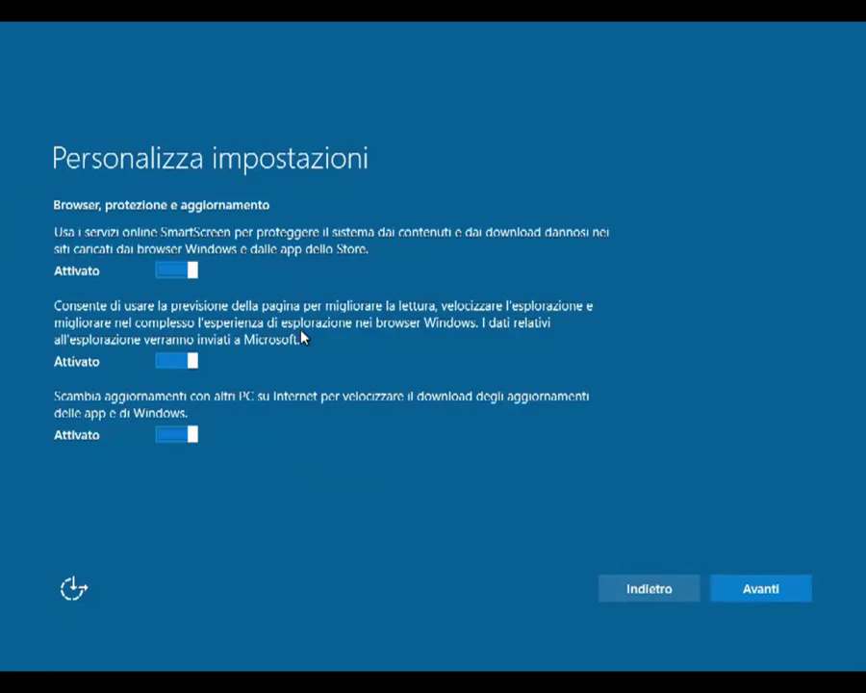
Turn off page prediction and update exchange with other PCs in the browser, protection and update settings, and continue
click(171, 366)
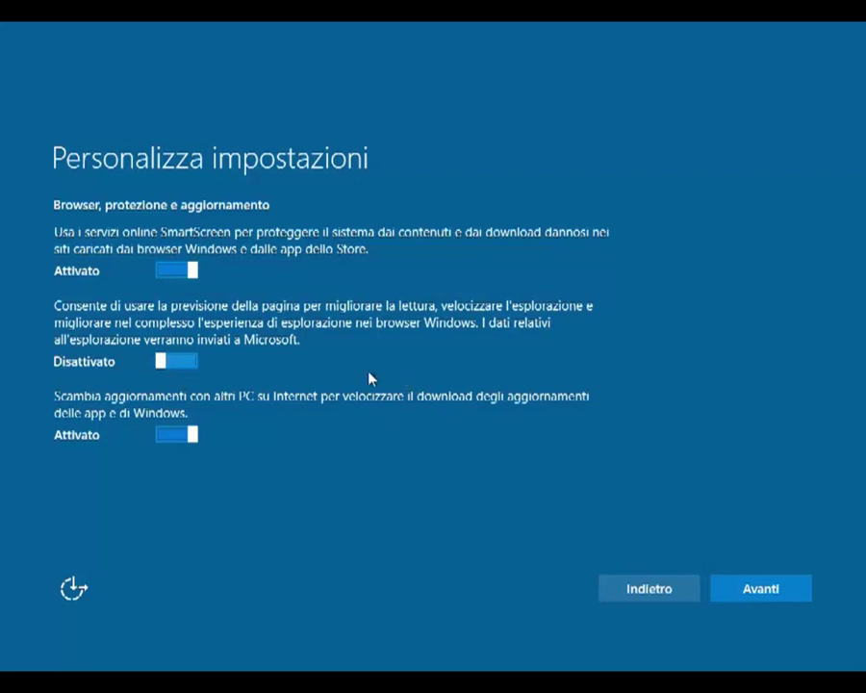
click(163, 441)
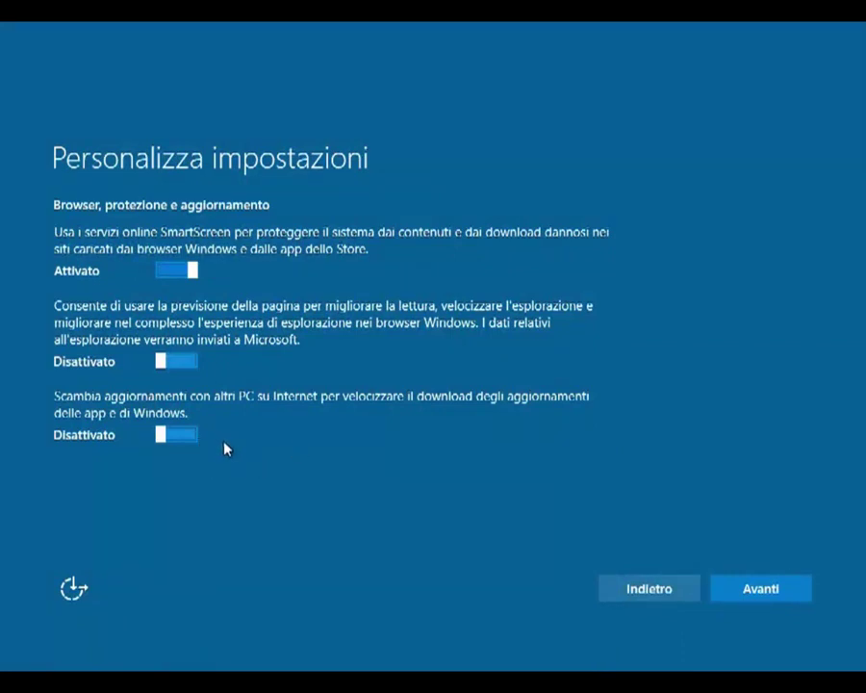
click(743, 597)
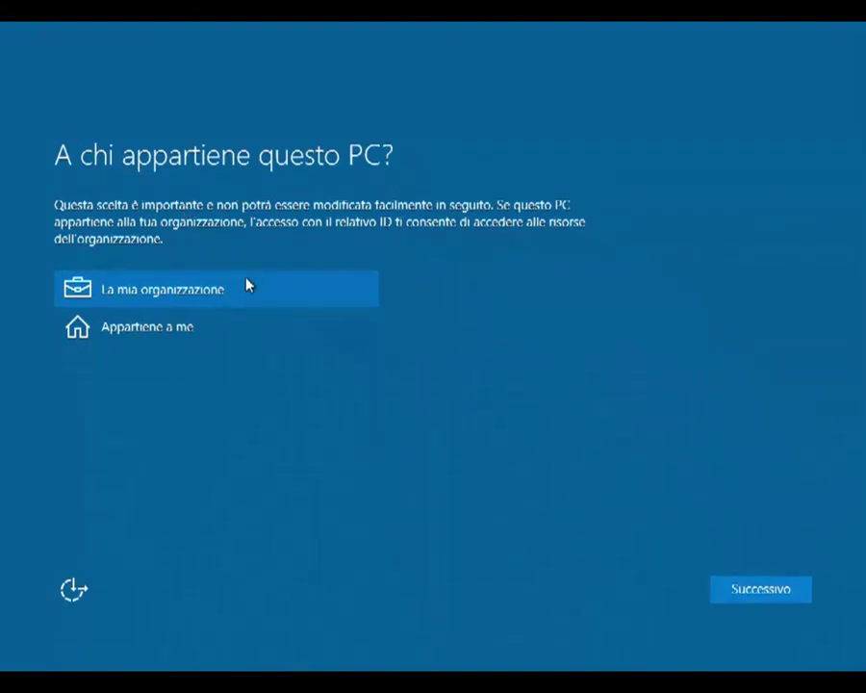
Set the PC's ownership to Appartiene a me and skip the Microsoft account sign-in
click(149, 332)
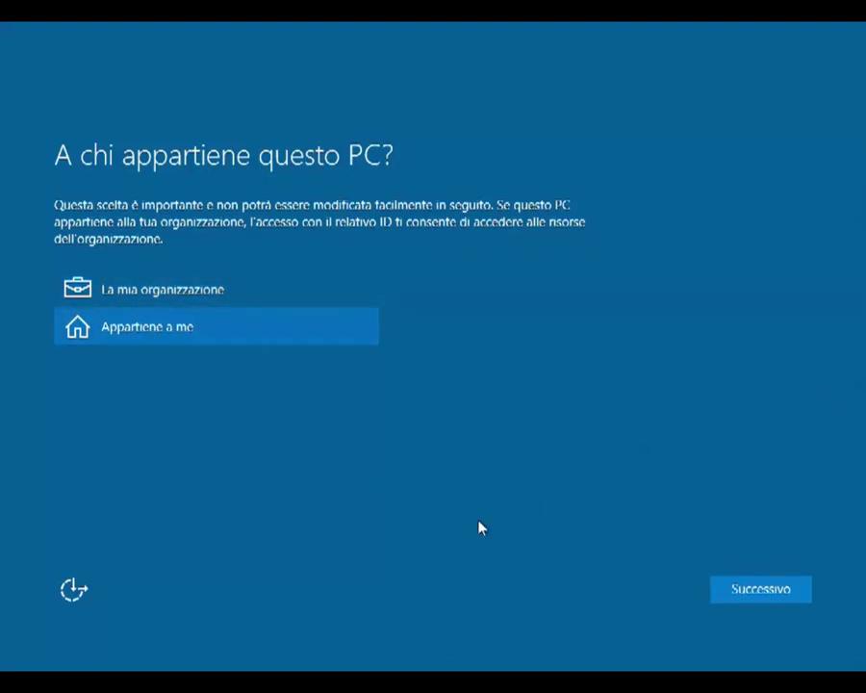
click(751, 590)
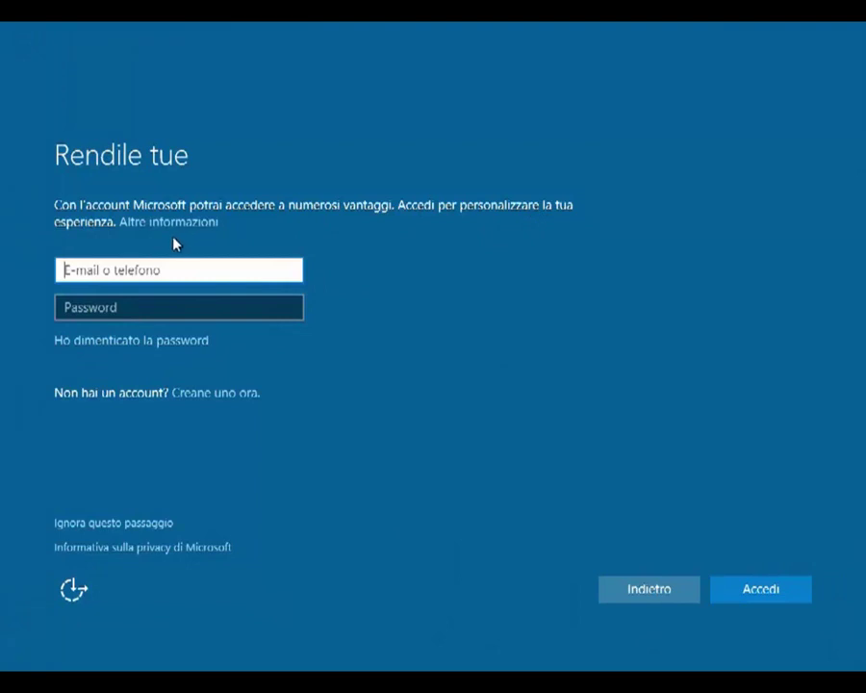
click(136, 305)
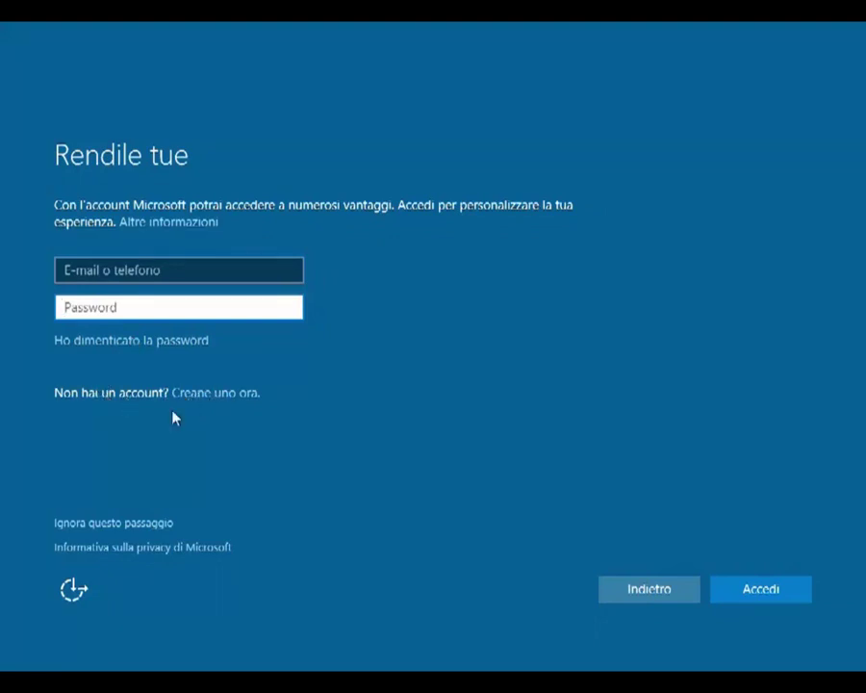
click(98, 525)
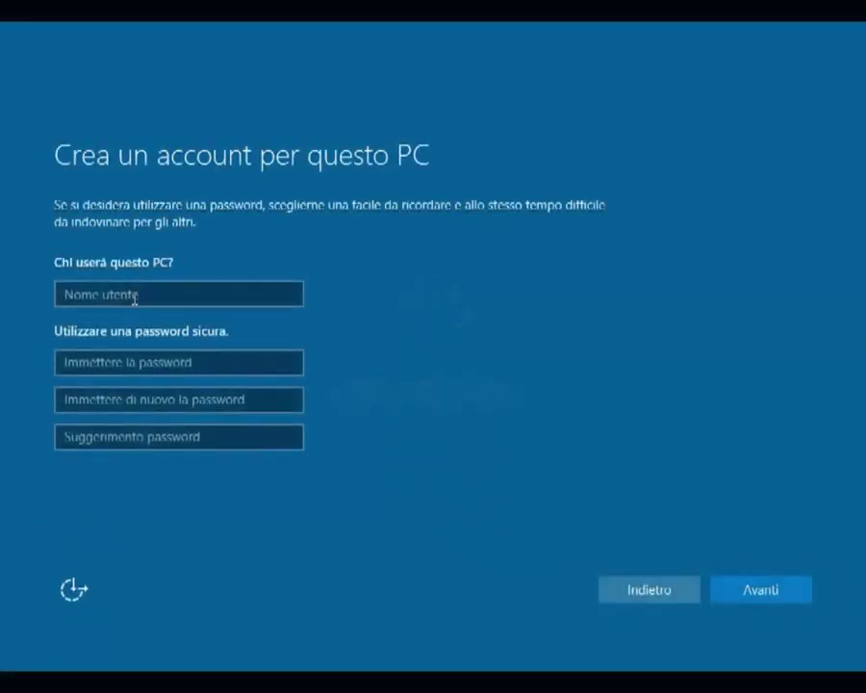
Create the local account for this PC by entering only its user name, leaving the password fields empty
click(145, 295)
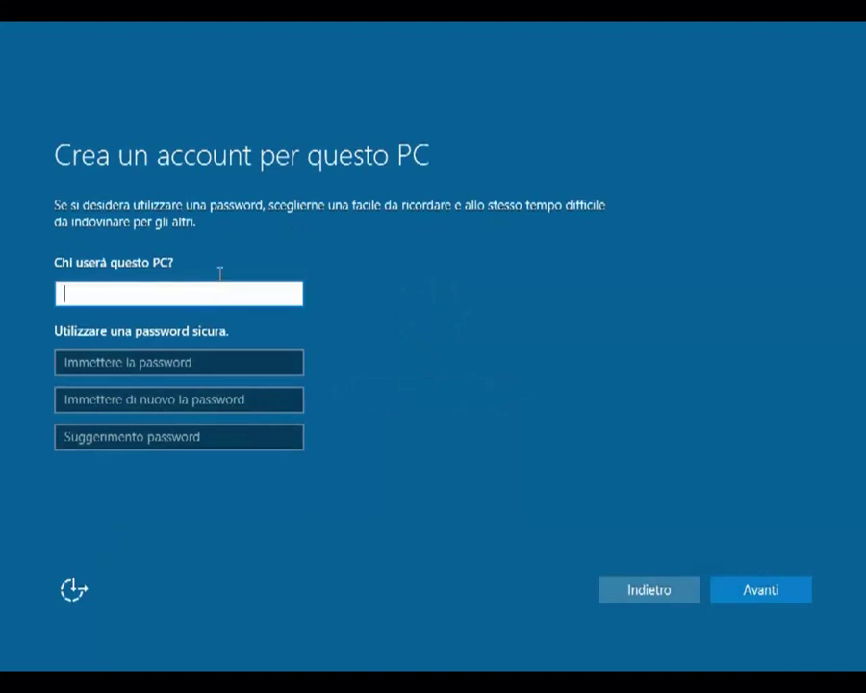
text(The G)
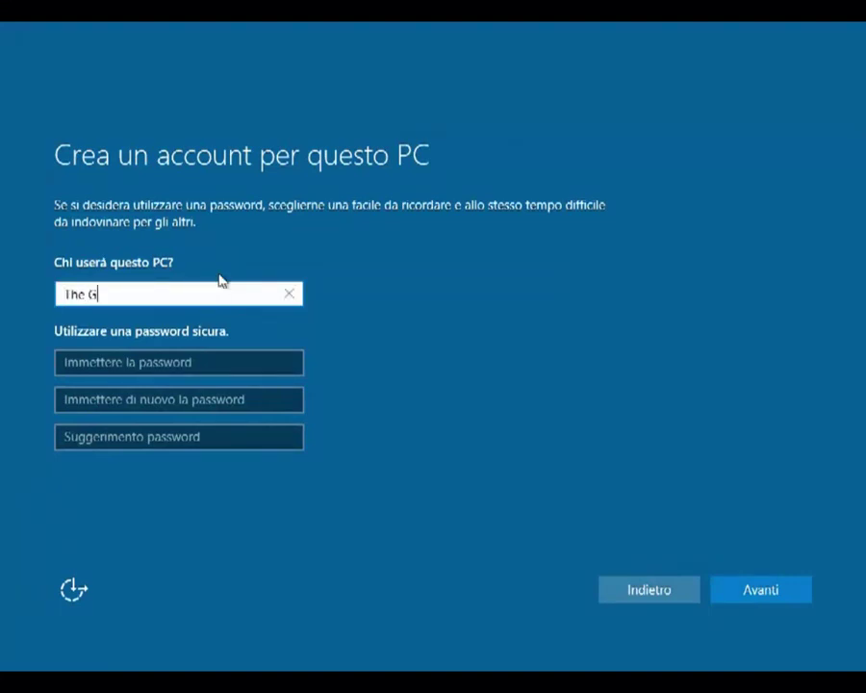
text(oodly)
click(767, 598)
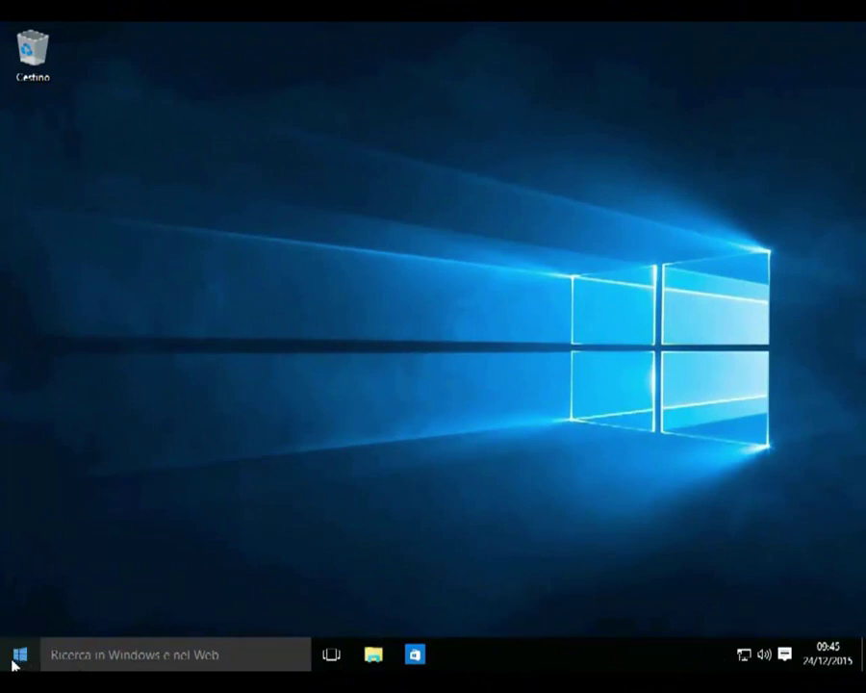
Open the Sistema information to check the Windows edition and activation status, and close it
right_click(18, 658)
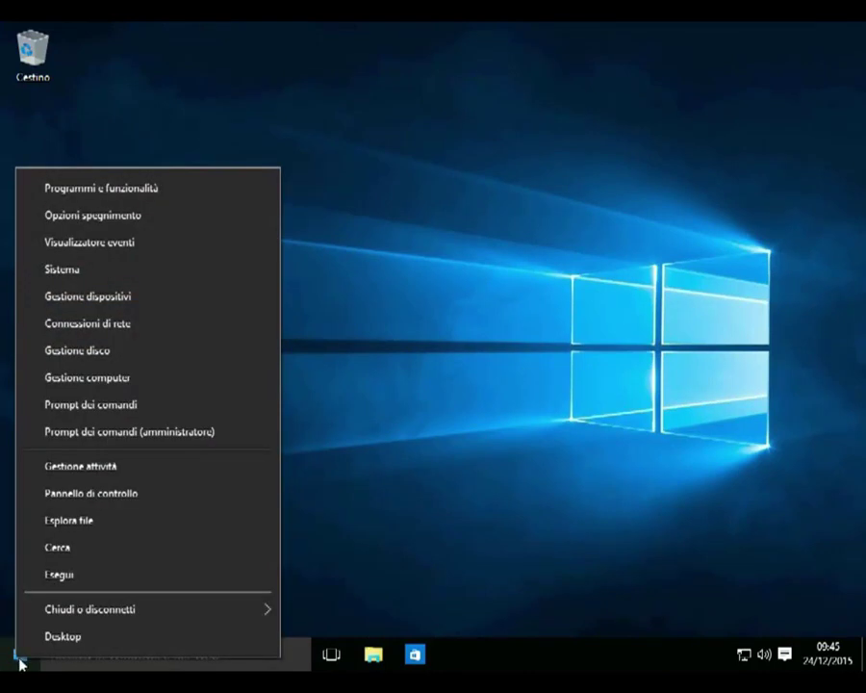
click(70, 277)
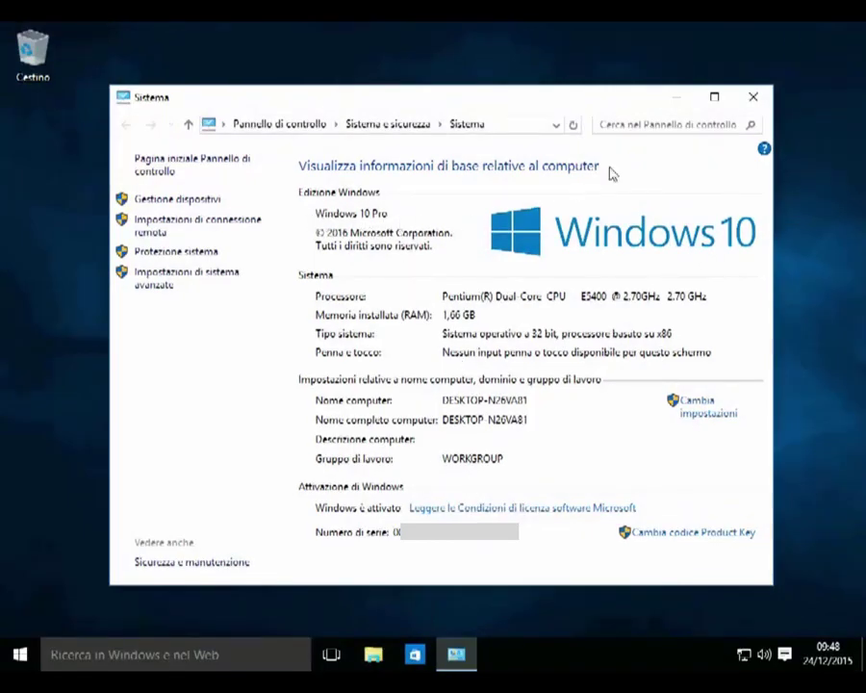
click(756, 98)
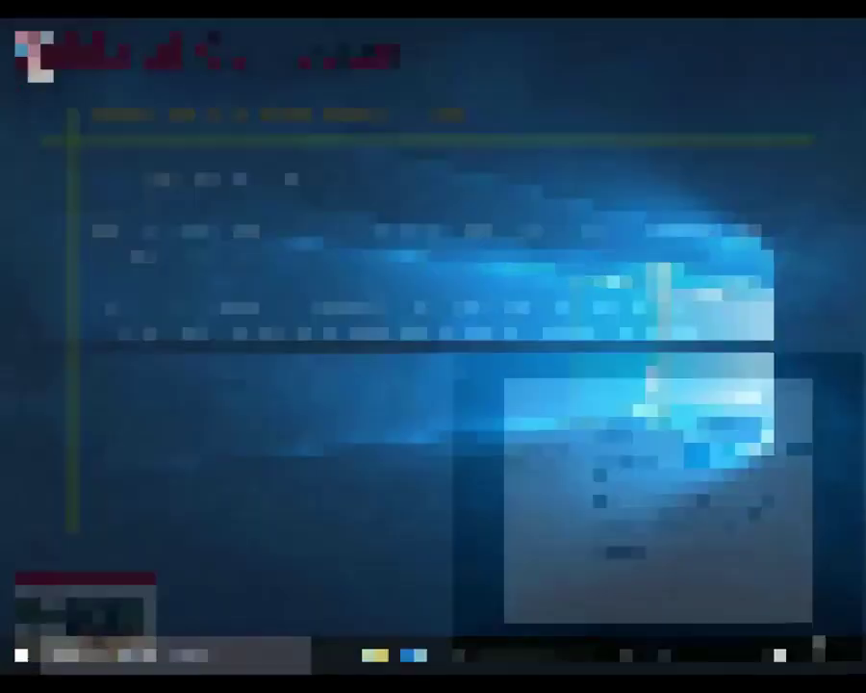